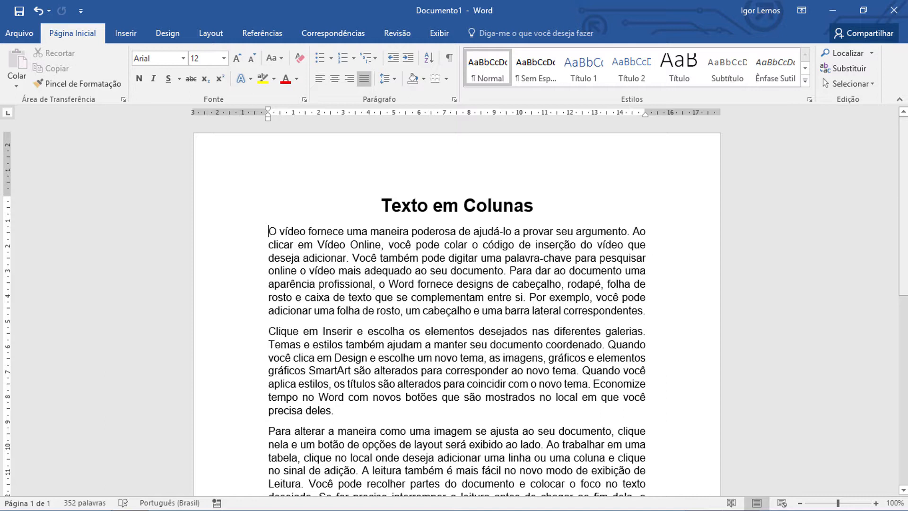
# Try the Duas (two-column) layout on the whole document, including the title, and undo it.
pyautogui.scroll(-2, 456, 312)
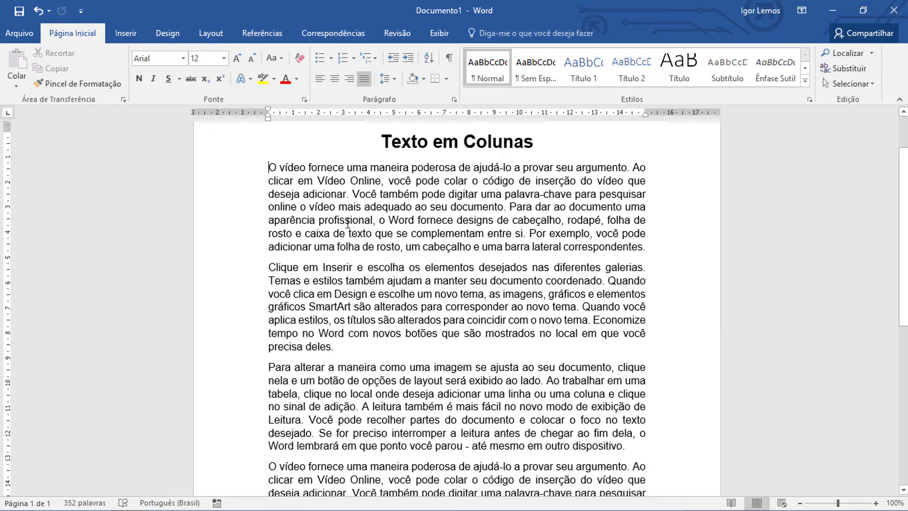
pyautogui.click(347, 220)
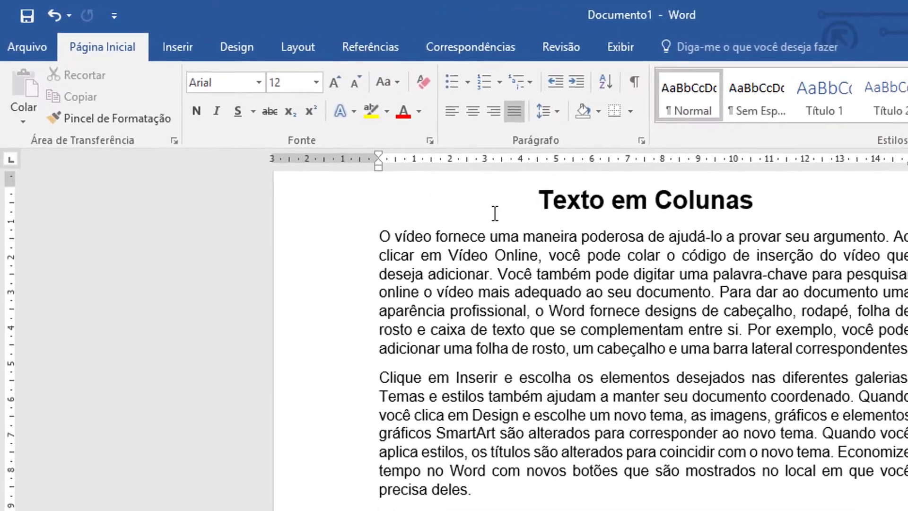
pyautogui.click(302, 44)
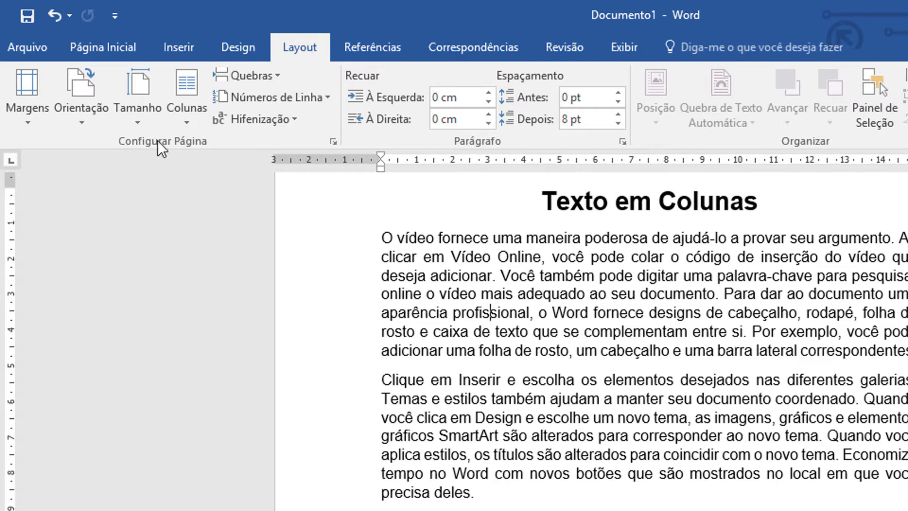
pyautogui.click(191, 109)
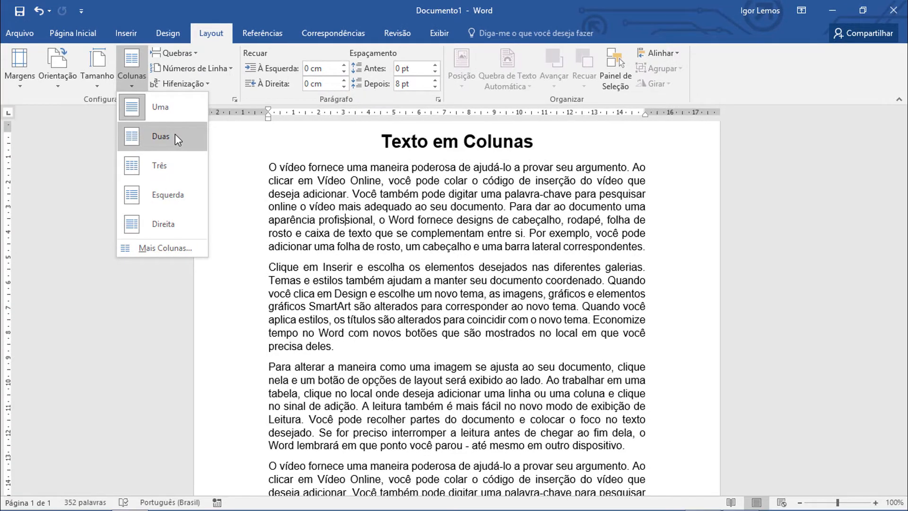
pyautogui.click(175, 137)
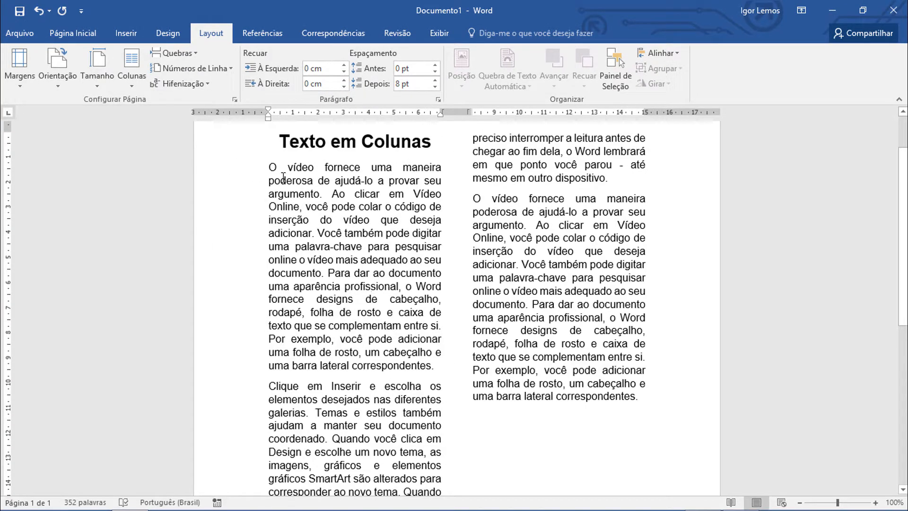
pyautogui.scroll(1, 353, 194)
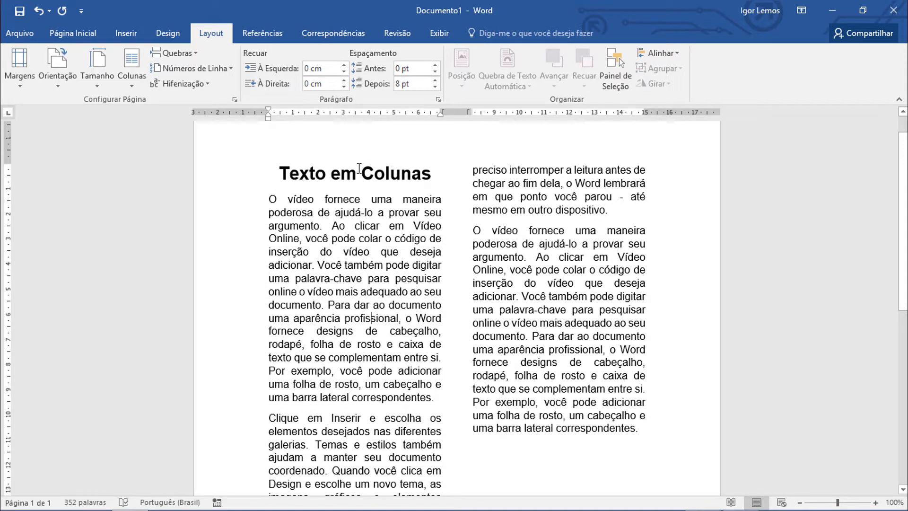
pyautogui.scroll(-7, 360, 163)
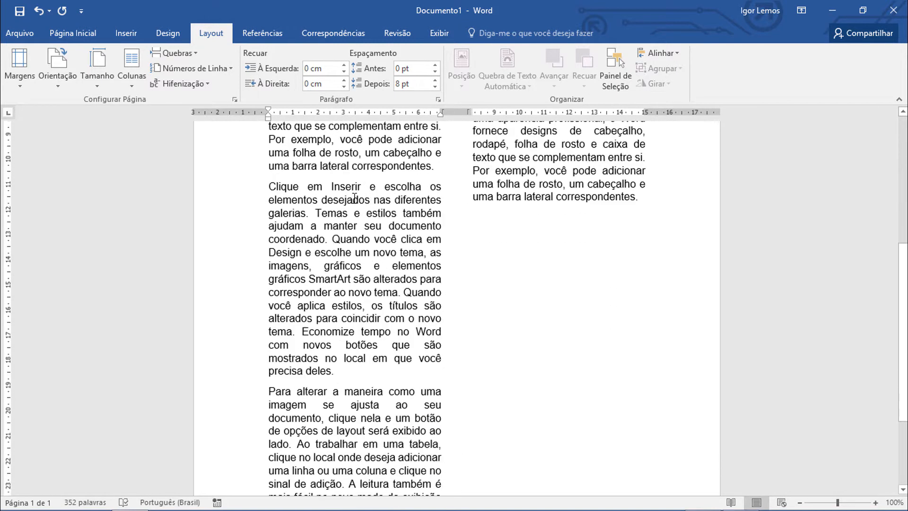
pyautogui.scroll(-2, 355, 197)
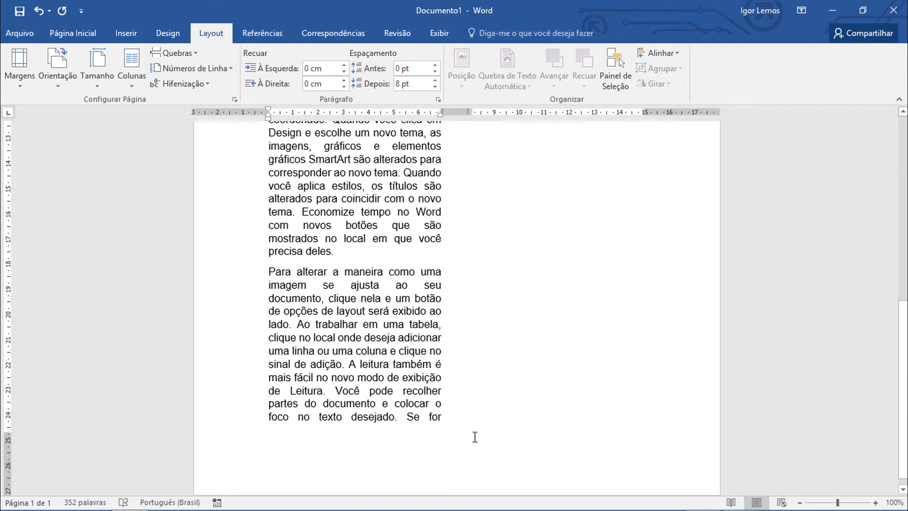
pyautogui.scroll(12, 443, 424)
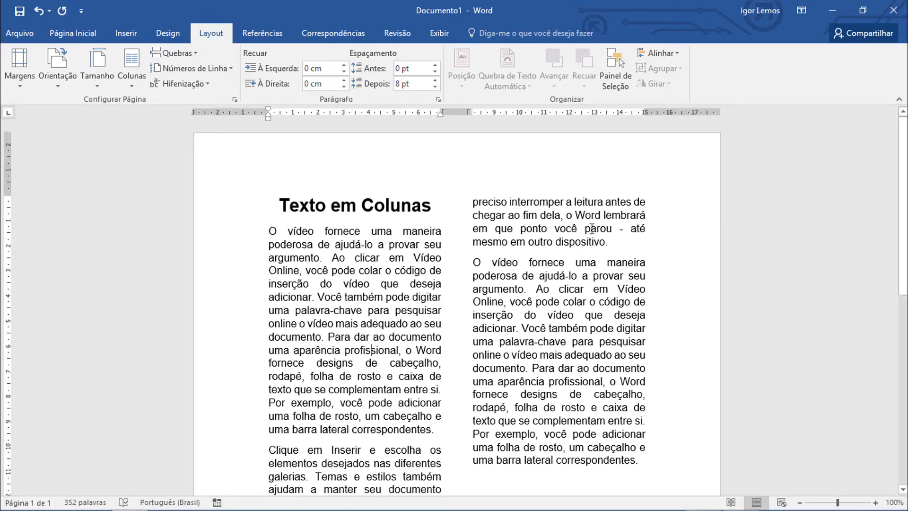
pyautogui.click(38, 10)
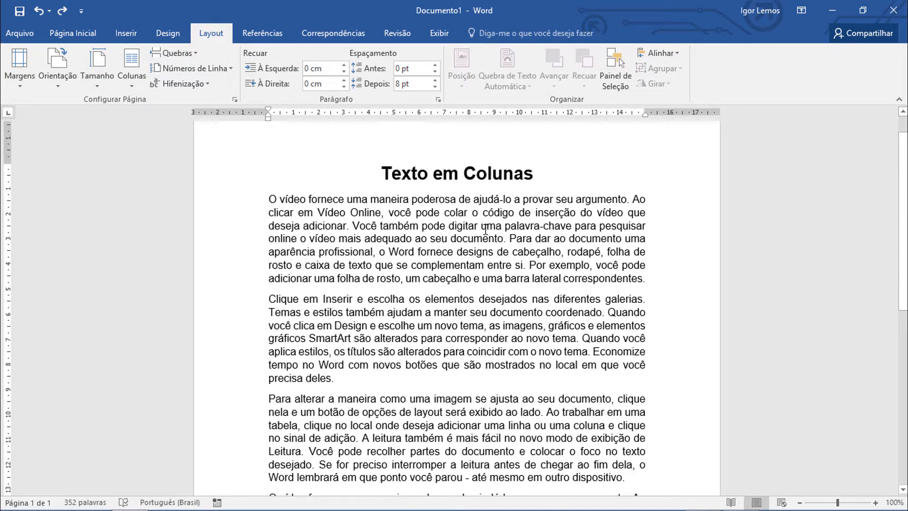
# Try the Duas (two-column) layout on the body text with the final empty paragraph selected, leaving out the title, and undo it.
pyautogui.scroll(-1, 411, 186)
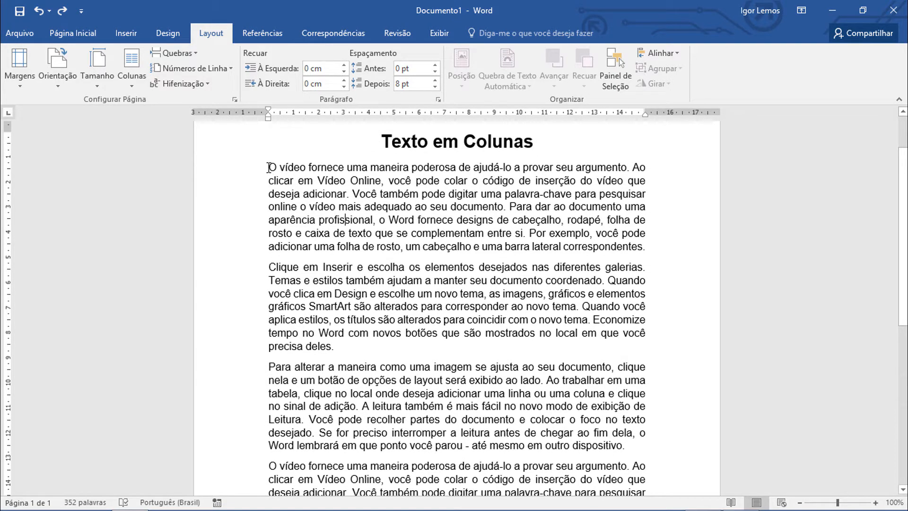
pyautogui.moveTo(268, 168); pyautogui.dragTo(533, 422)
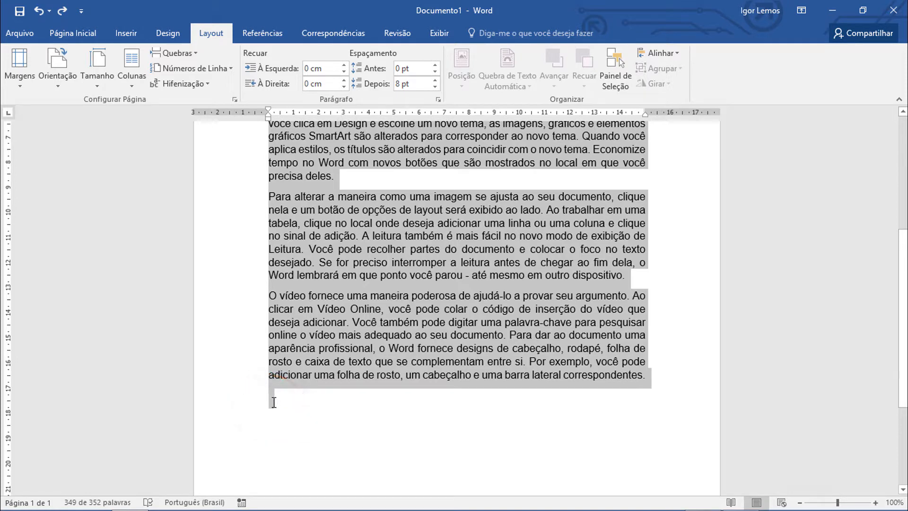
pyautogui.click(139, 64)
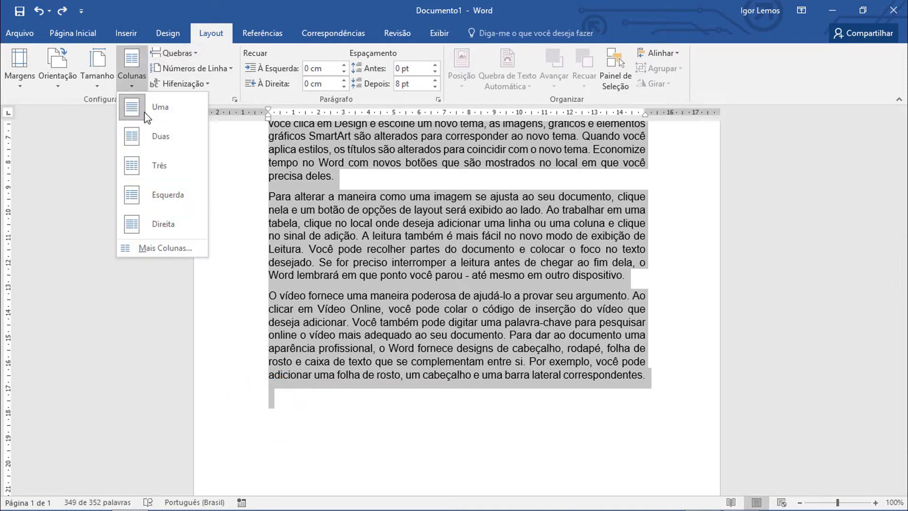
pyautogui.click(153, 147)
pyautogui.scroll(6, 380, 339)
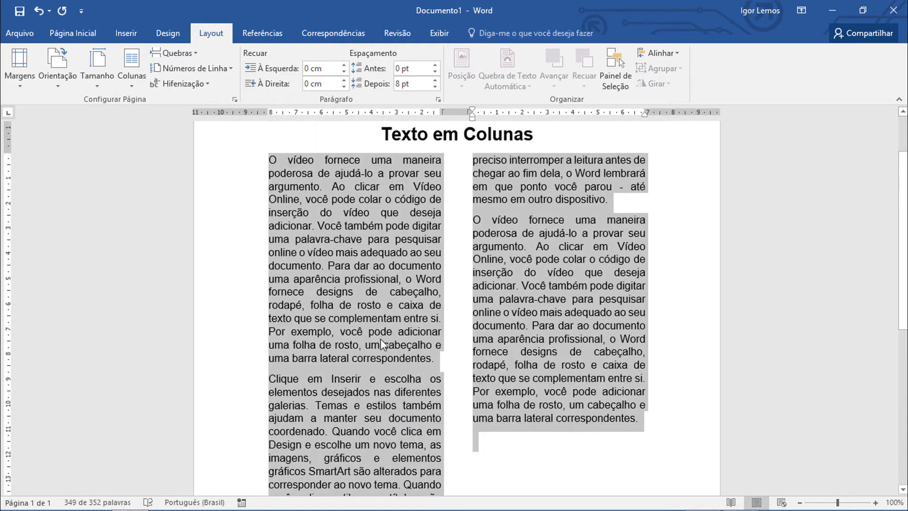
pyautogui.scroll(-5, 381, 212)
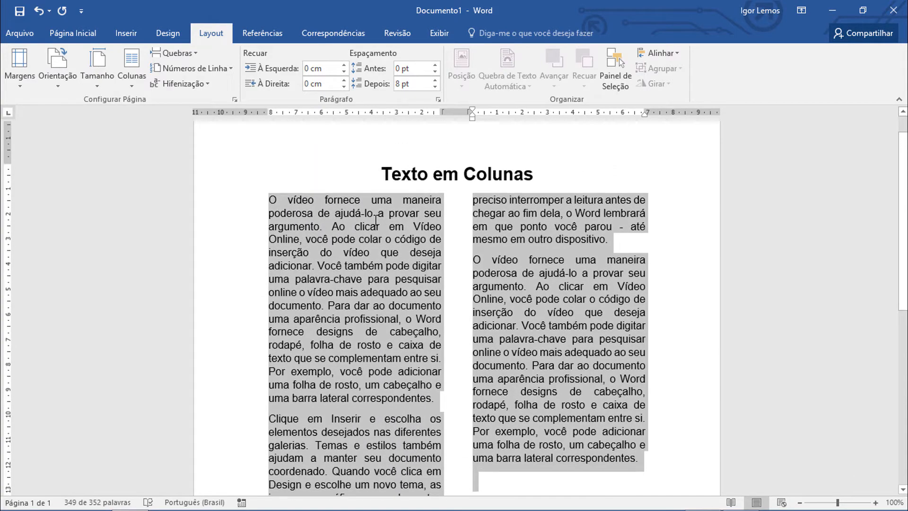
pyautogui.scroll(-6, 384, 210)
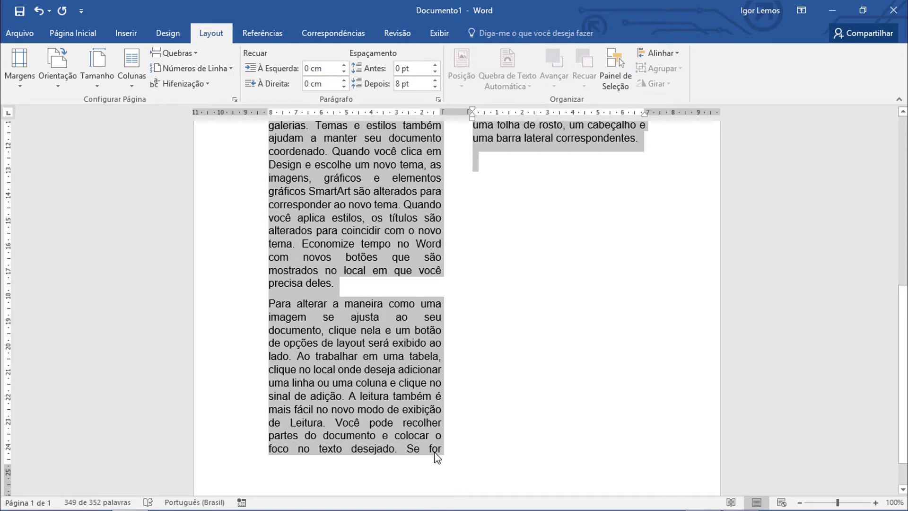
pyautogui.scroll(6, 436, 456)
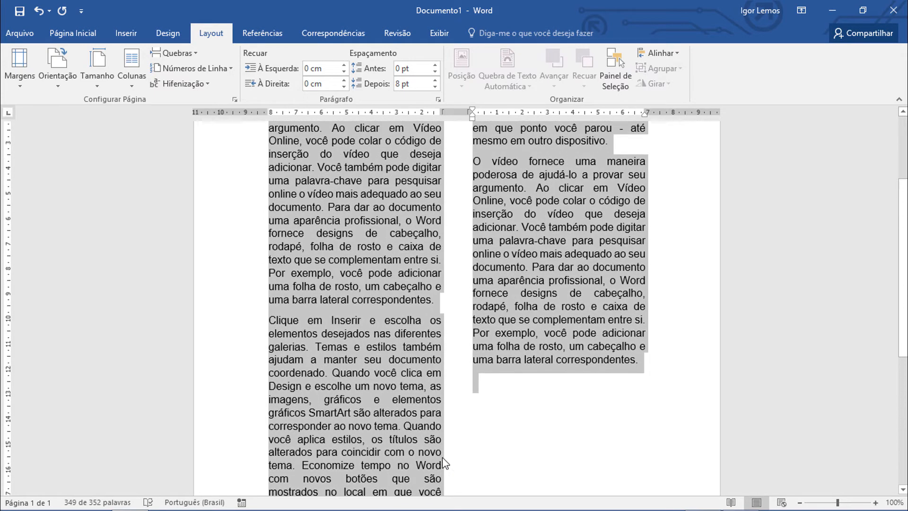
pyautogui.scroll(3, 441, 456)
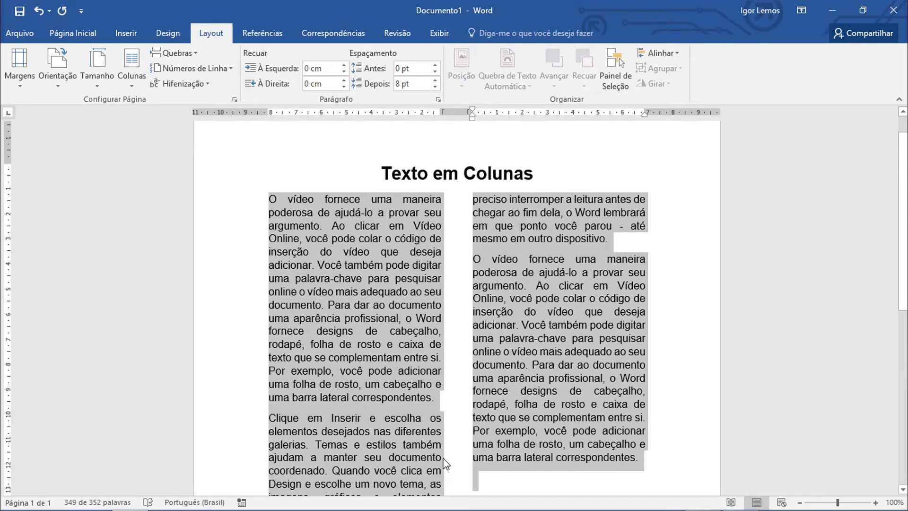
pyautogui.click(37, 11)
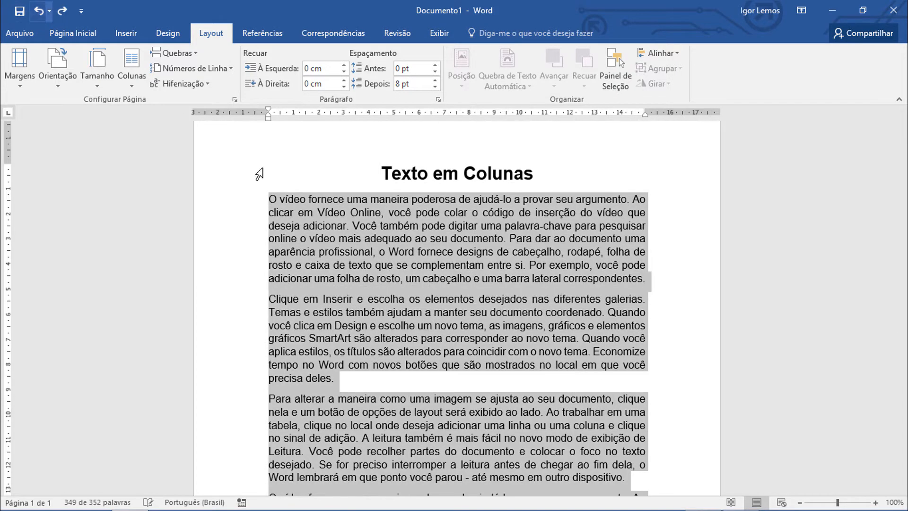
# Select the body text without the title or the final empty paragraph mark, and format it in two columns (Duas).
pyautogui.scroll(-7, 643, 349)
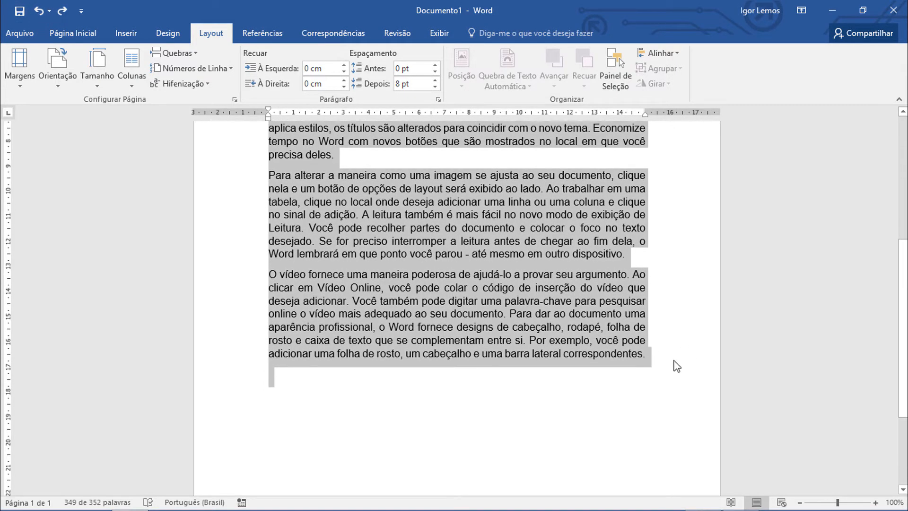
pyautogui.scroll(3, 587, 331)
pyautogui.scroll(3, 376, 209)
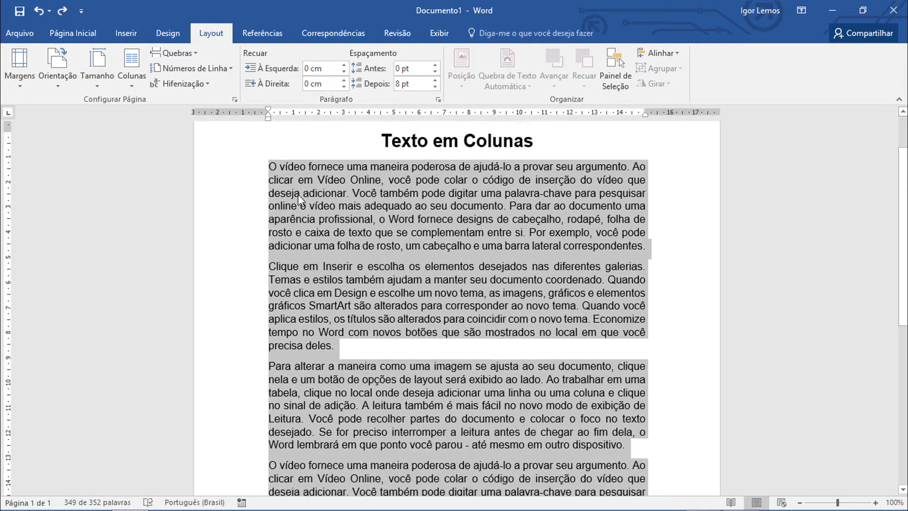
pyautogui.click(243, 168)
pyautogui.moveTo(288, 173)
pyautogui.mouseDown()
pyautogui.moveTo(407, 281)
pyautogui.moveTo(551, 473)
pyautogui.moveTo(591, 496)
pyautogui.moveTo(587, 385)
pyautogui.moveTo(664, 377)
pyautogui.mouseUp()
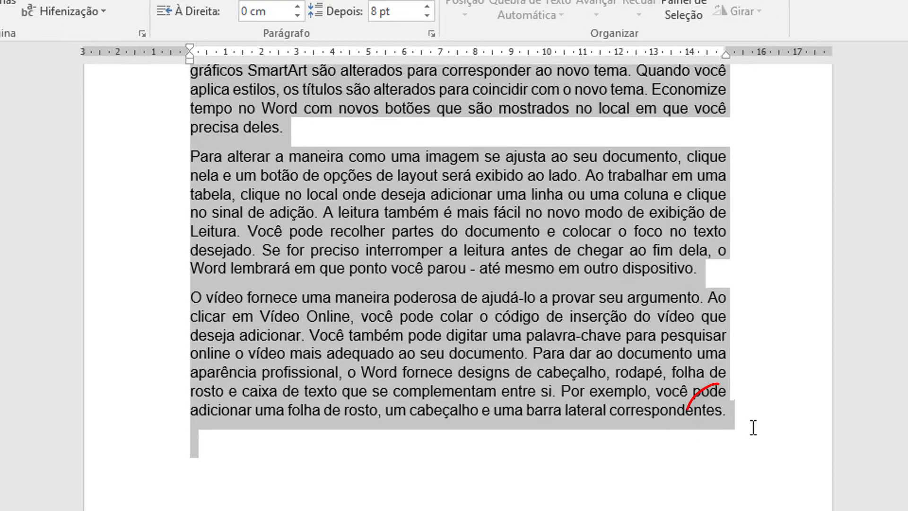
pyautogui.moveTo(753, 428); pyautogui.dragTo(766, 450)
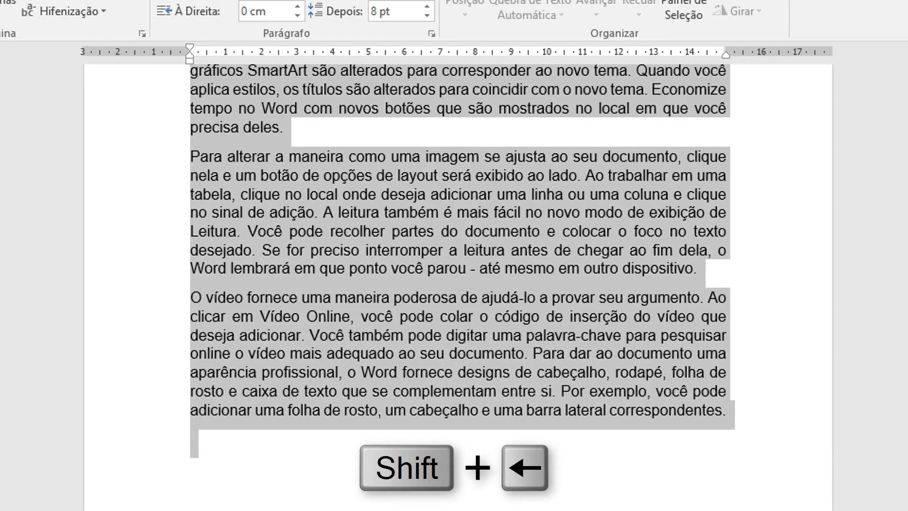
pyautogui.hotkey('shift', 'Left')
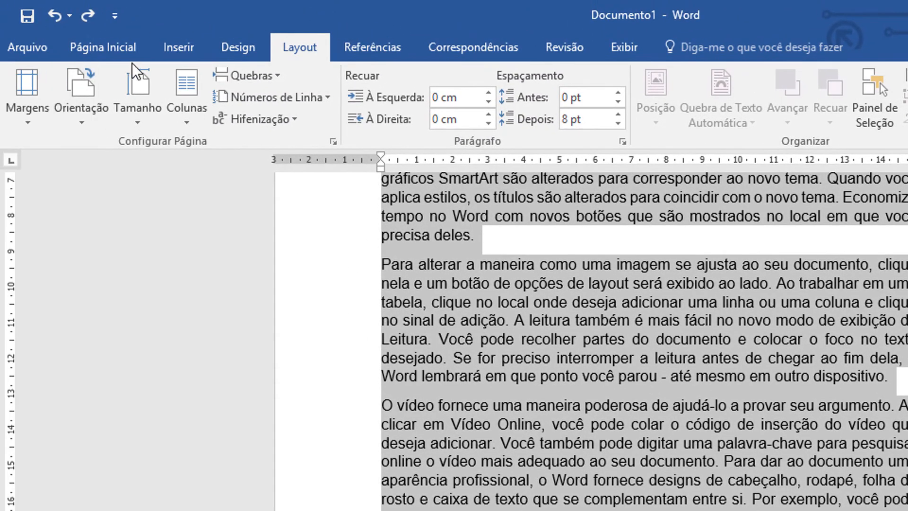
pyautogui.click(186, 121)
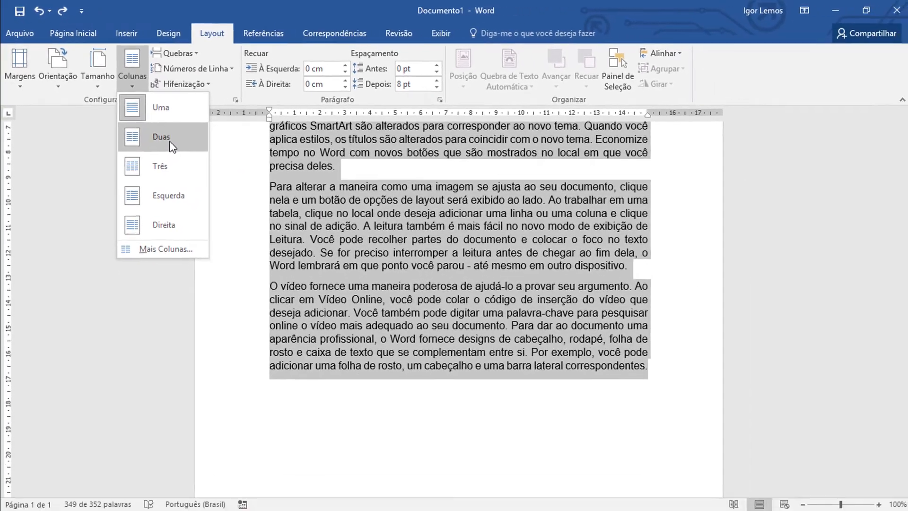
pyautogui.click(236, 198)
pyautogui.scroll(5, 479, 345)
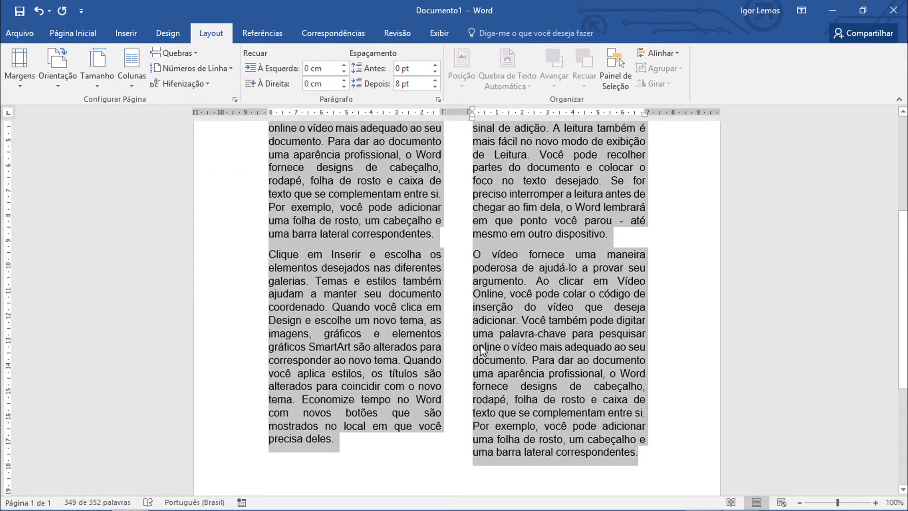
pyautogui.scroll(1, 480, 345)
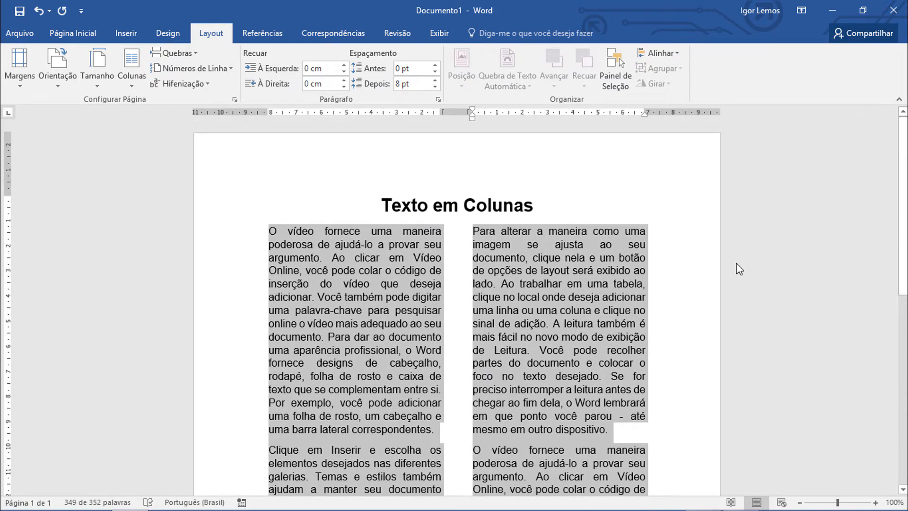
pyautogui.scroll(-6, 579, 263)
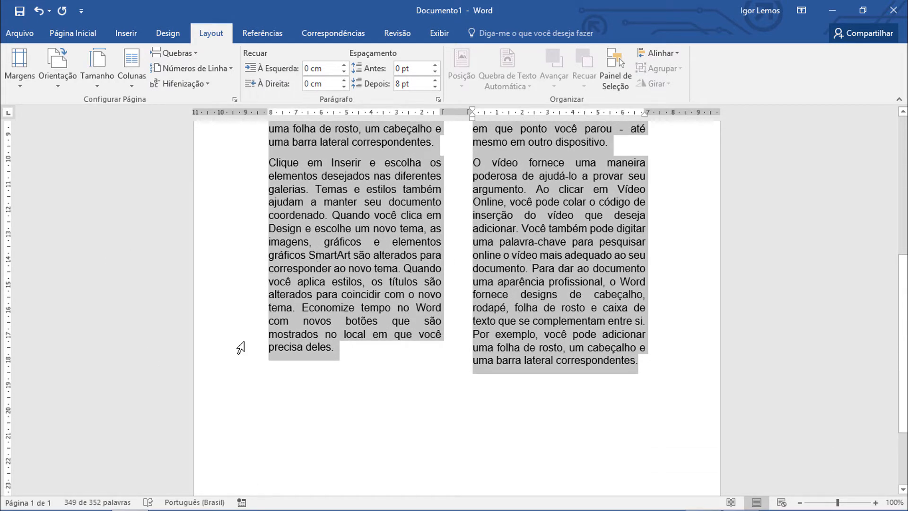
pyautogui.scroll(6, 480, 376)
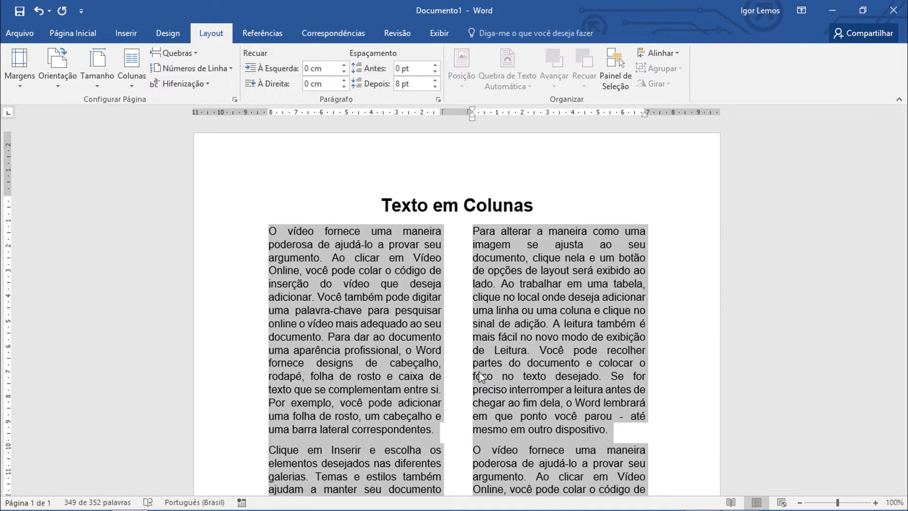
# Try the Três (three-column) layout and the Esquerda preset on the selected body text.
pyautogui.click(137, 68)
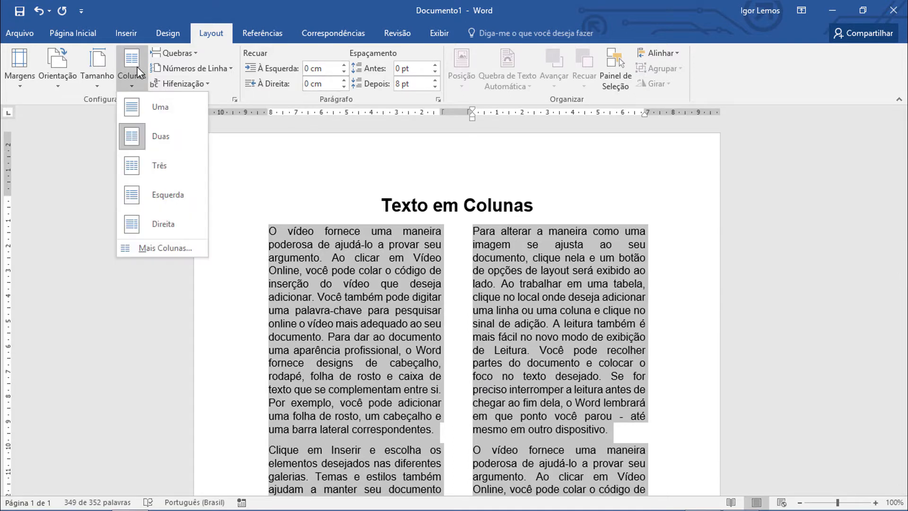
pyautogui.click(146, 163)
pyautogui.scroll(-2, 458, 265)
pyautogui.scroll(-4, 459, 265)
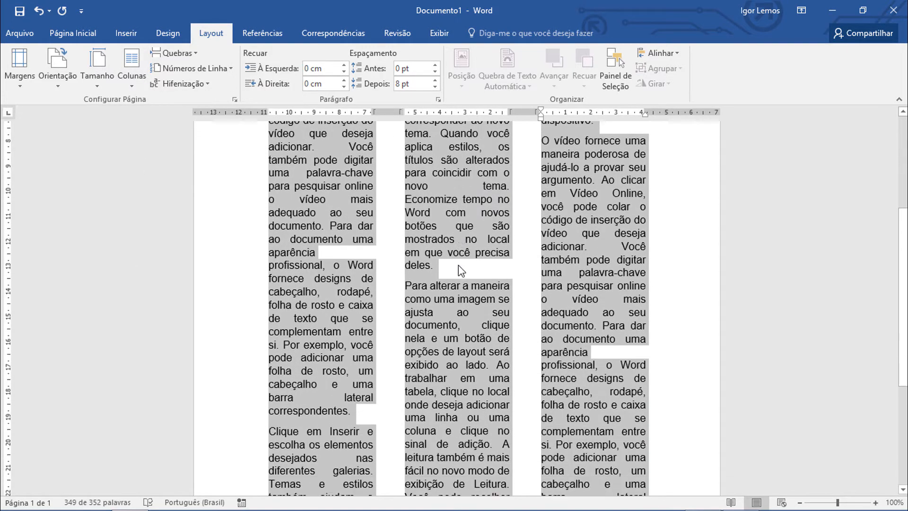
pyautogui.scroll(6, 458, 265)
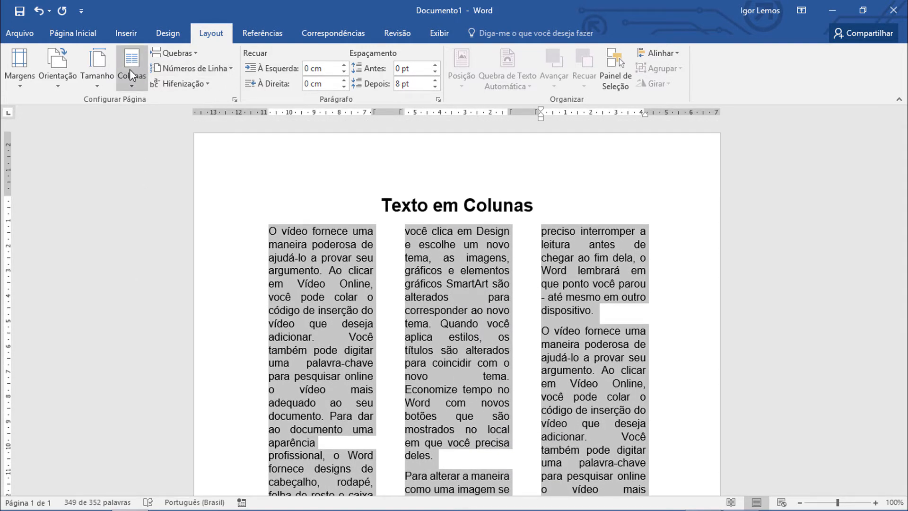
pyautogui.click(130, 69)
pyautogui.click(170, 205)
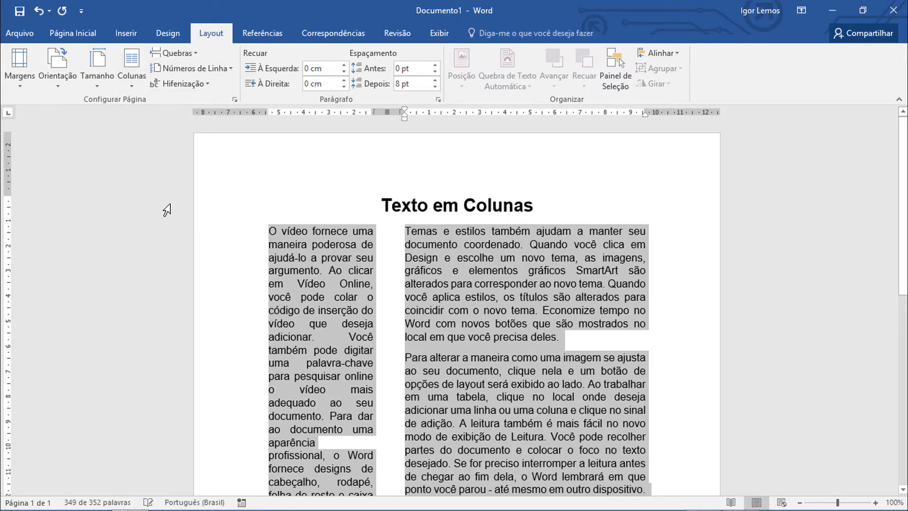
# Apply the Direita column preset to the selected body text, giving a wide column followed by a narrow one.
pyautogui.click(131, 67)
pyautogui.click(166, 224)
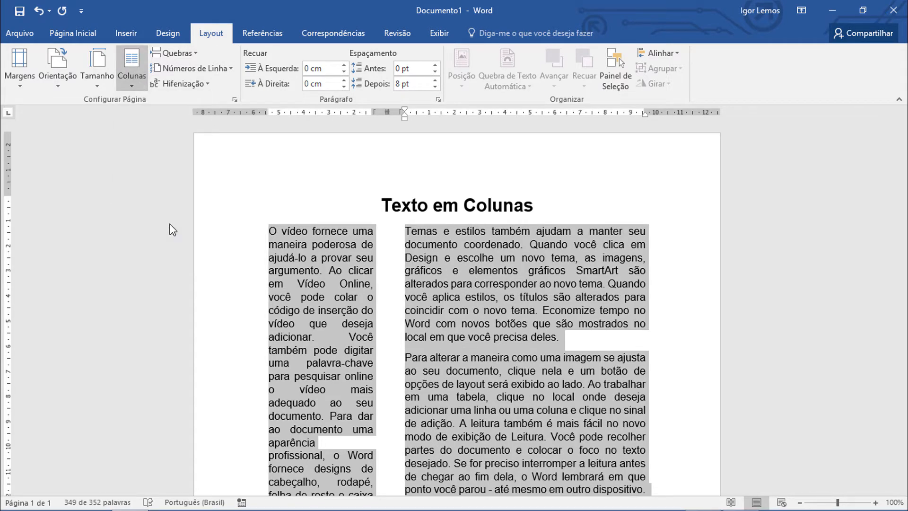
pyautogui.scroll(-3, 319, 274)
pyautogui.scroll(-3, 319, 274)
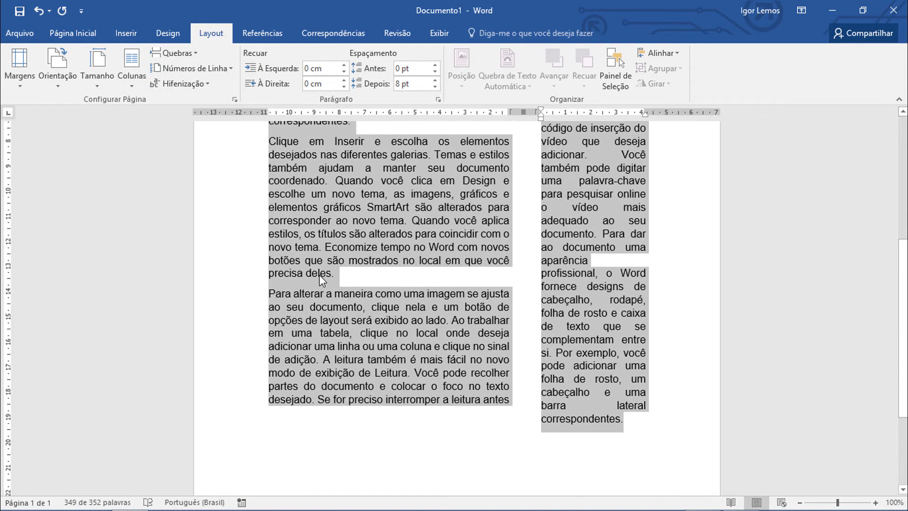
pyautogui.scroll(6, 331, 272)
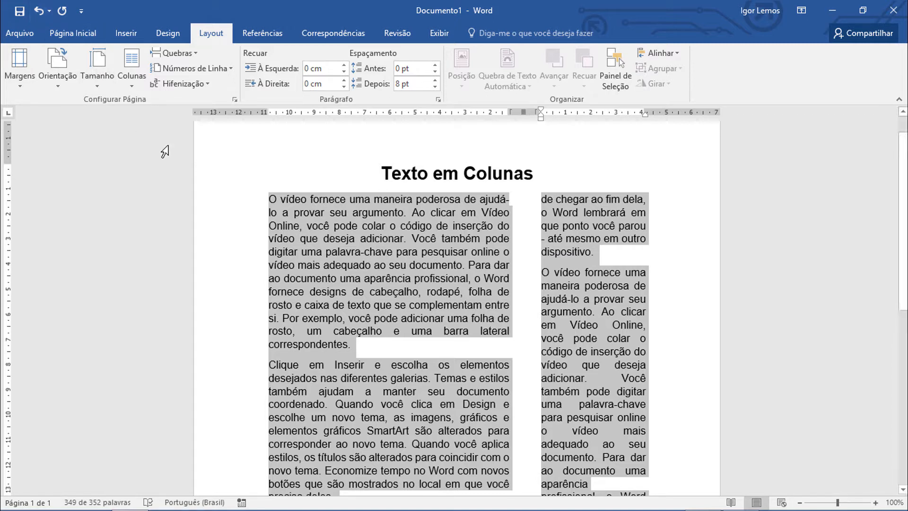
# Undo the applied column presets back to the body text's single-column layout.
pyautogui.hotkey('ctrl', 'z')
pyautogui.hotkey('ctrl', 'z')
pyautogui.hotkey('ctrl', 'z')
pyautogui.hotkey('ctrl', 'z')
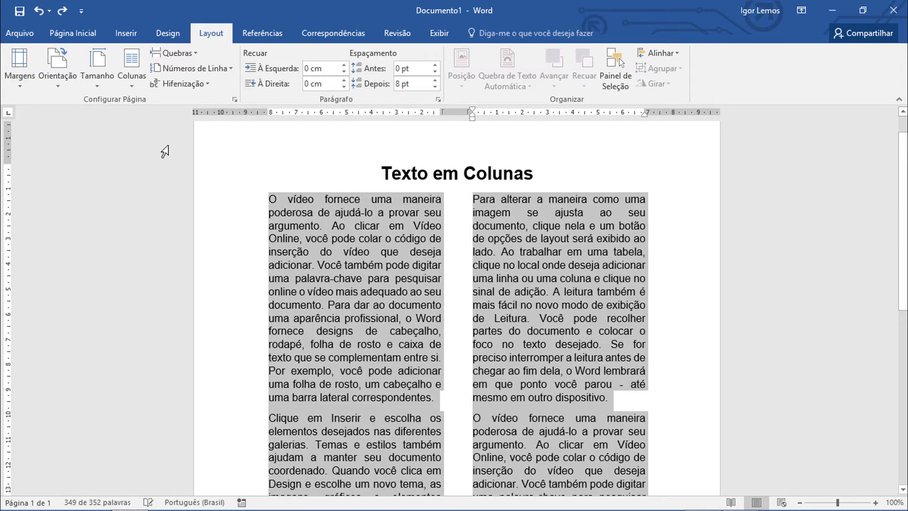
pyautogui.scroll(-6, 268, 245)
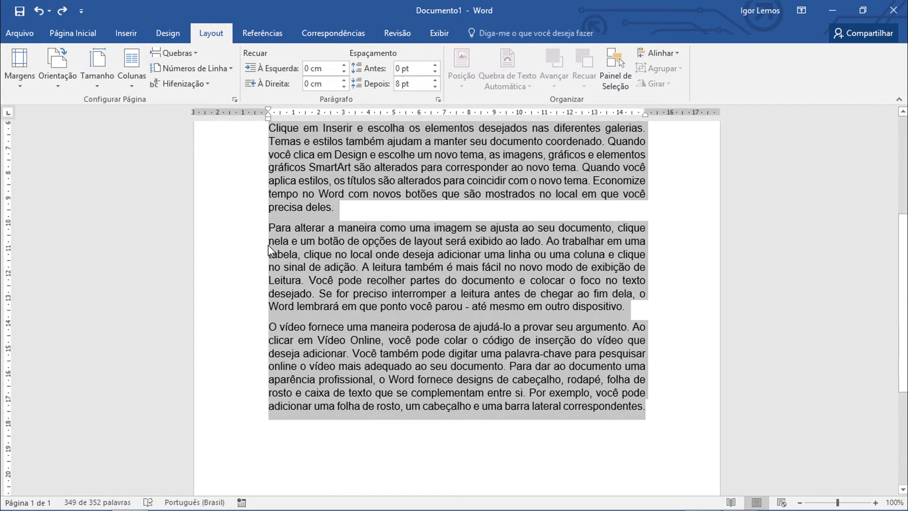
pyautogui.scroll(3, 501, 284)
pyautogui.scroll(3, 501, 284)
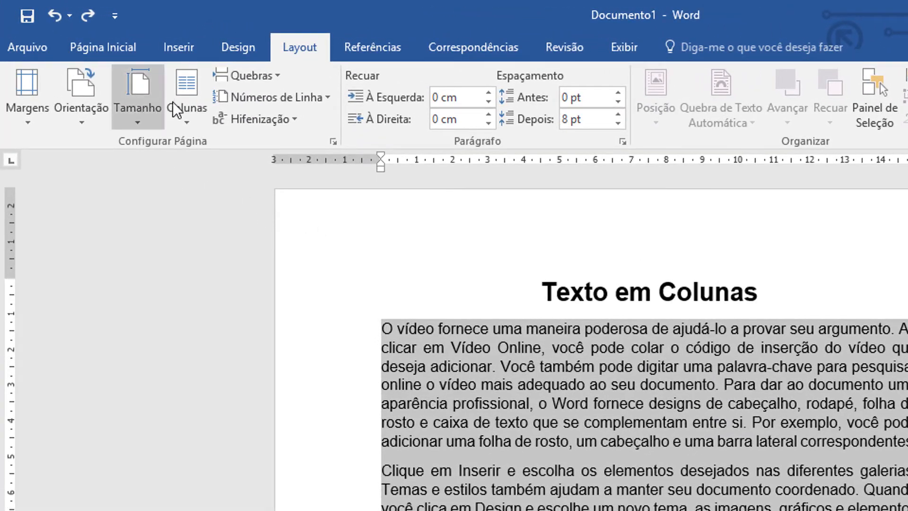
# Open the detailed column settings for the selected body text and choose the Duas preset.
pyautogui.click(189, 106)
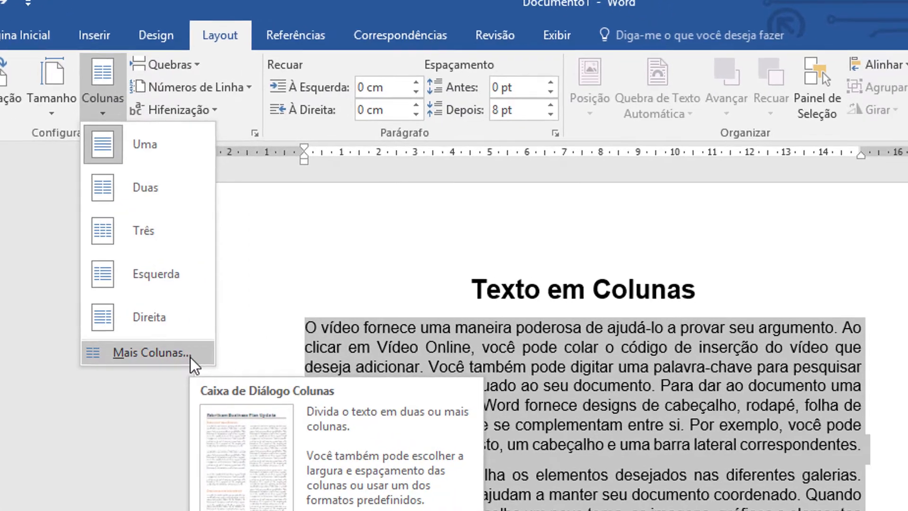
pyautogui.click(190, 356)
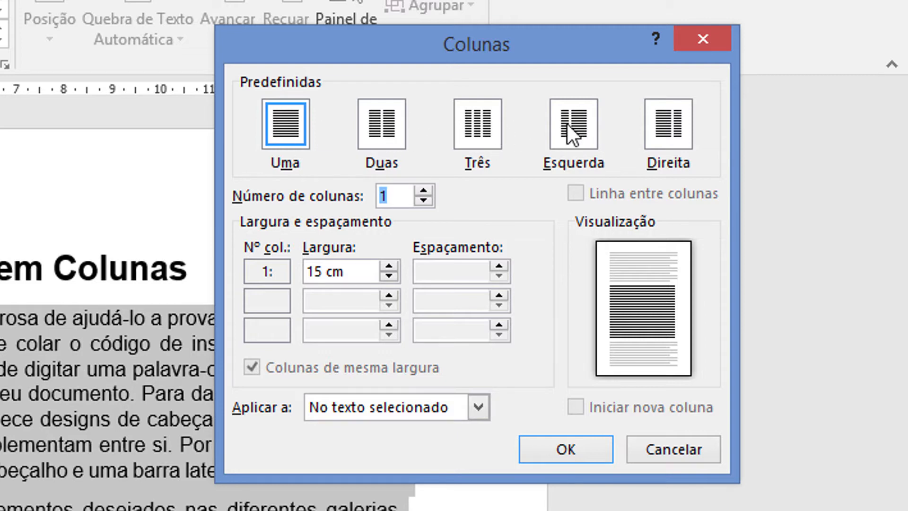
pyautogui.click(375, 125)
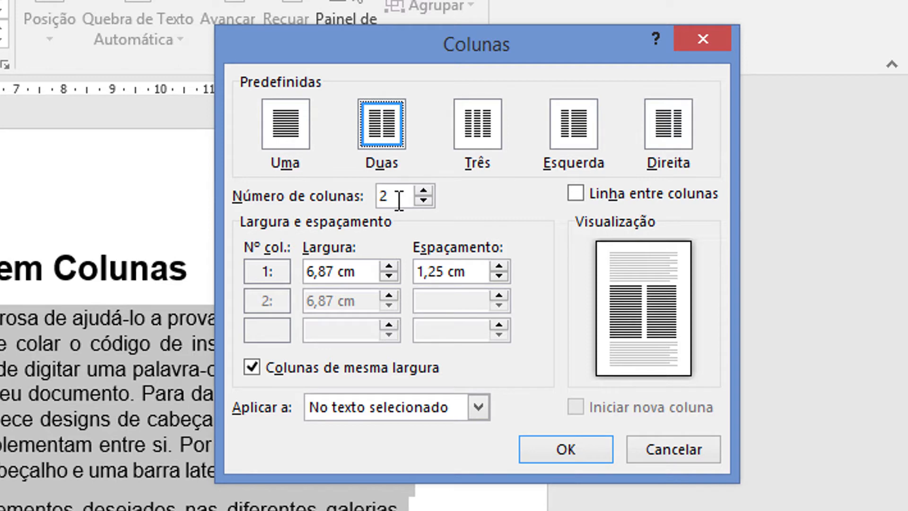
# Try column counts of 3, 4 and 5, and set the number of columns back to 2.
pyautogui.click(427, 190)
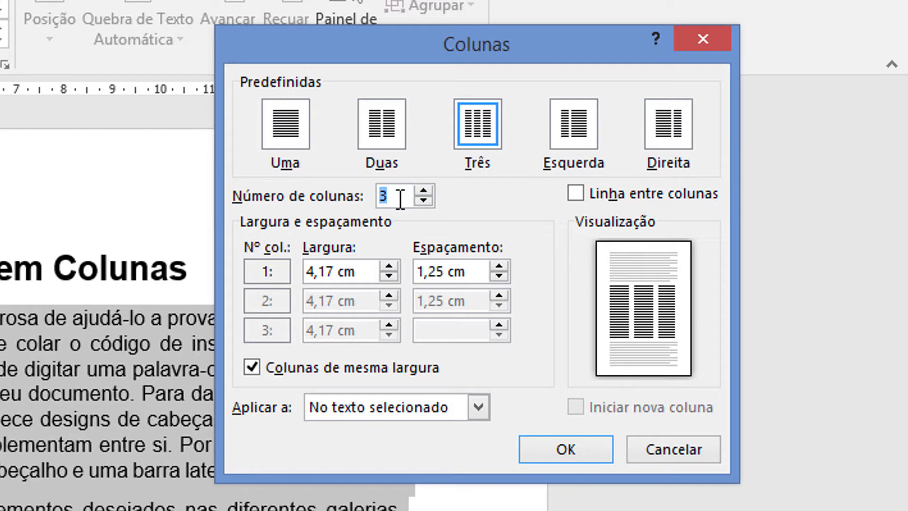
pyautogui.write('4')
pyautogui.click(427, 201)
pyautogui.click(424, 194)
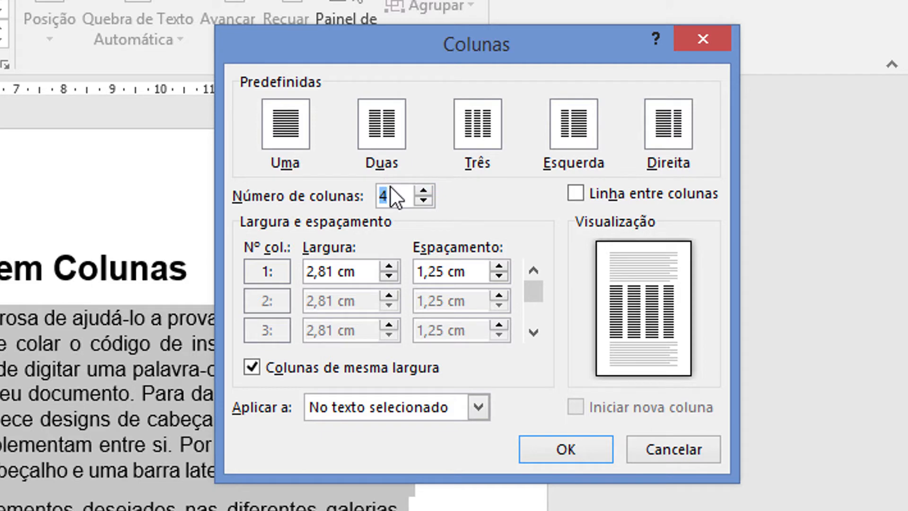
pyautogui.write('5')
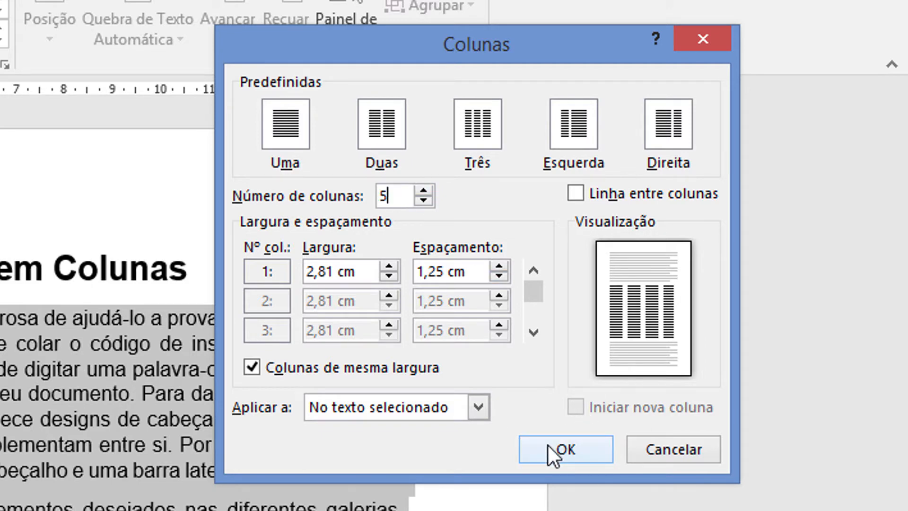
pyautogui.click(423, 201)
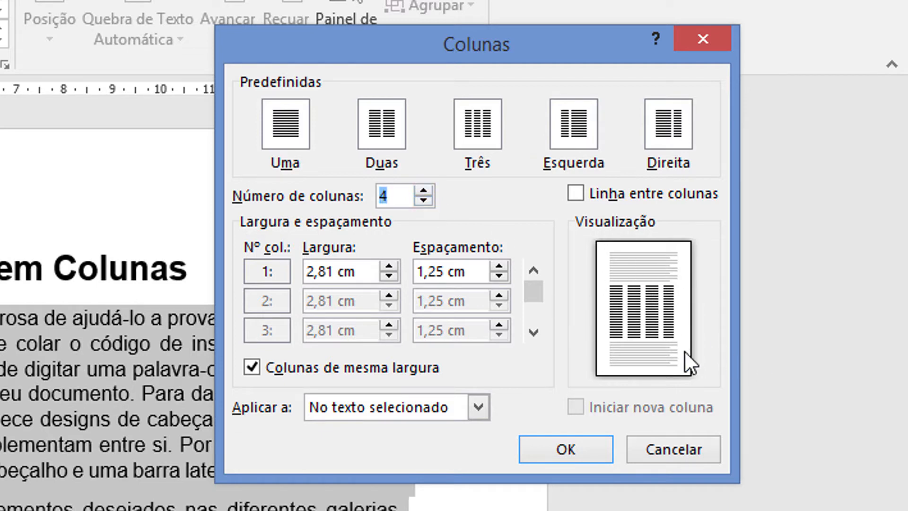
pyautogui.click(422, 200)
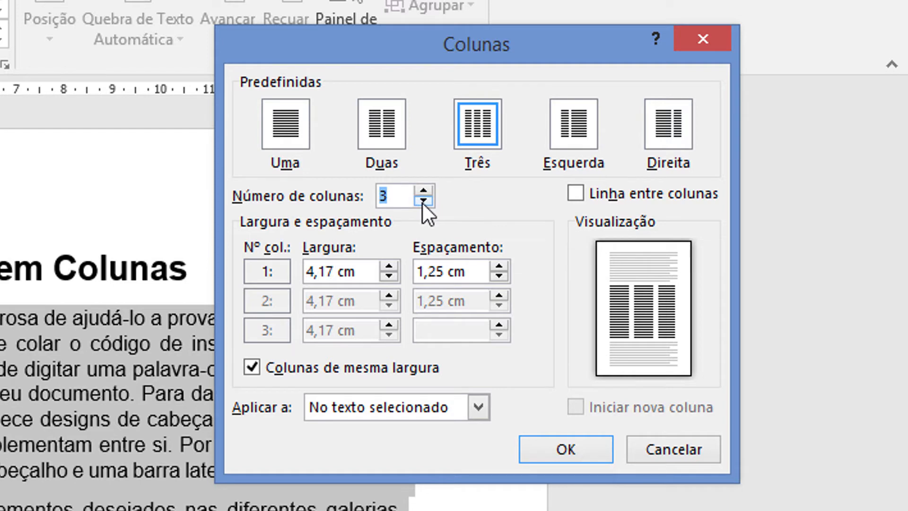
pyautogui.click(423, 200)
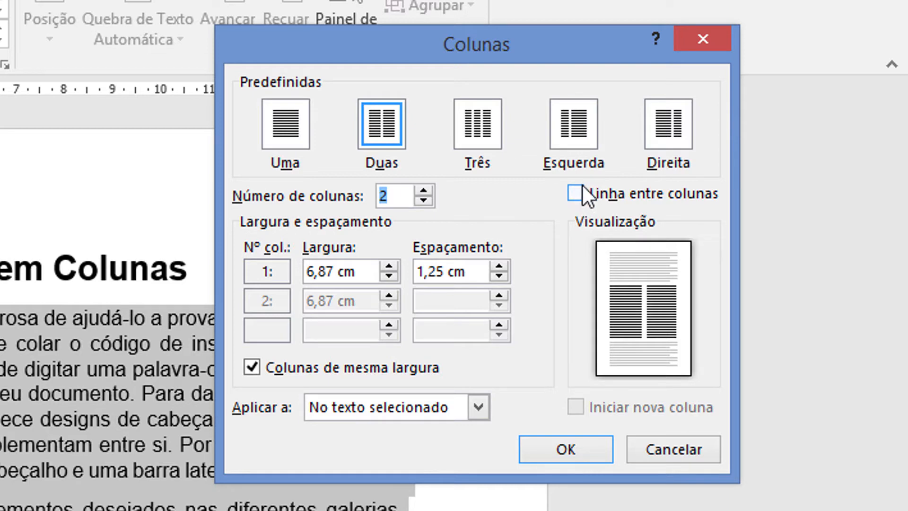
# Enable a line between the columns and apply the two-column layout to the selected text.
pyautogui.click(582, 187)
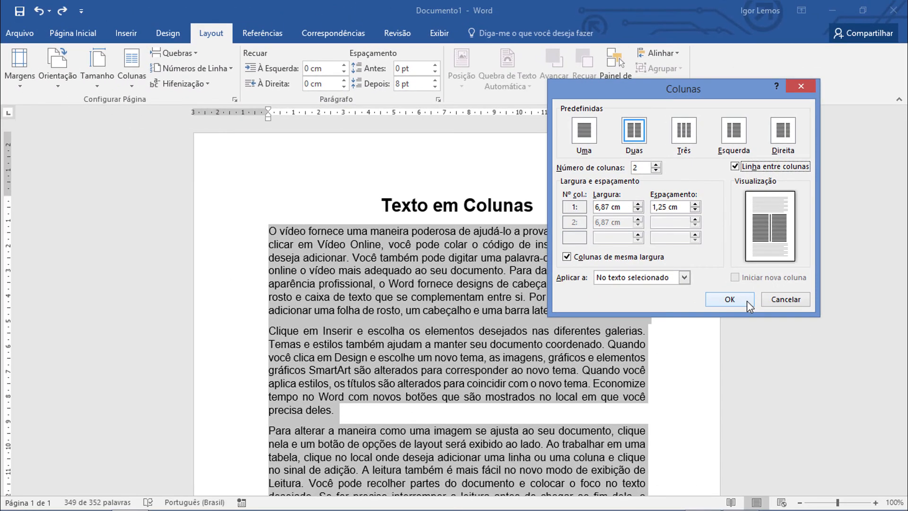
pyautogui.click(747, 301)
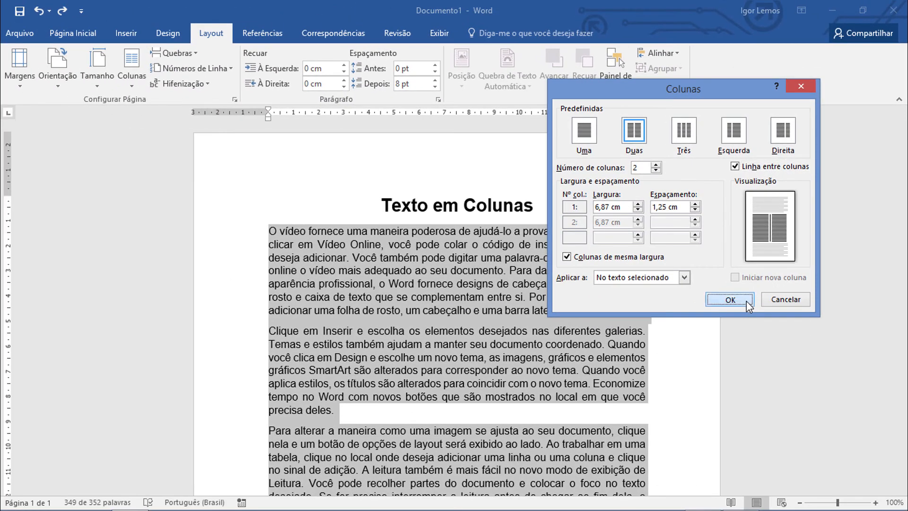
pyautogui.scroll(-2, 527, 233)
pyautogui.scroll(-4, 527, 233)
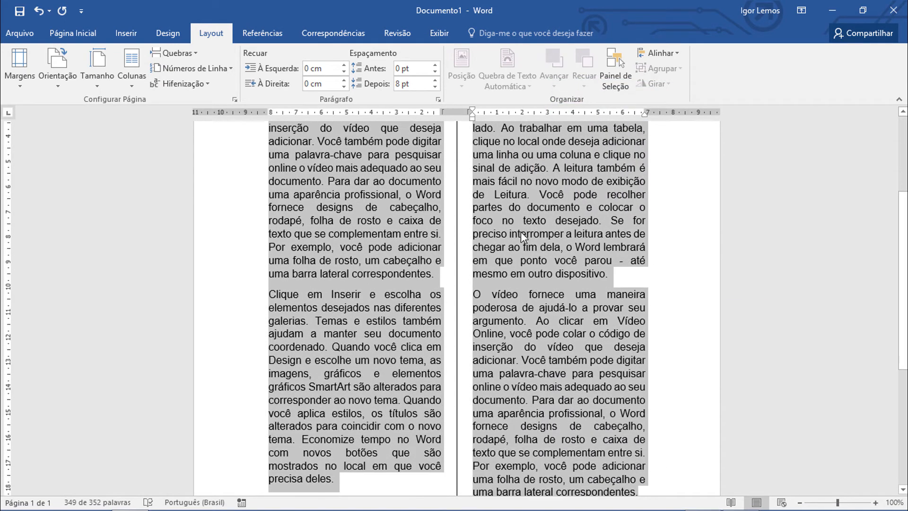
pyautogui.scroll(6, 518, 231)
pyautogui.scroll(1, 512, 237)
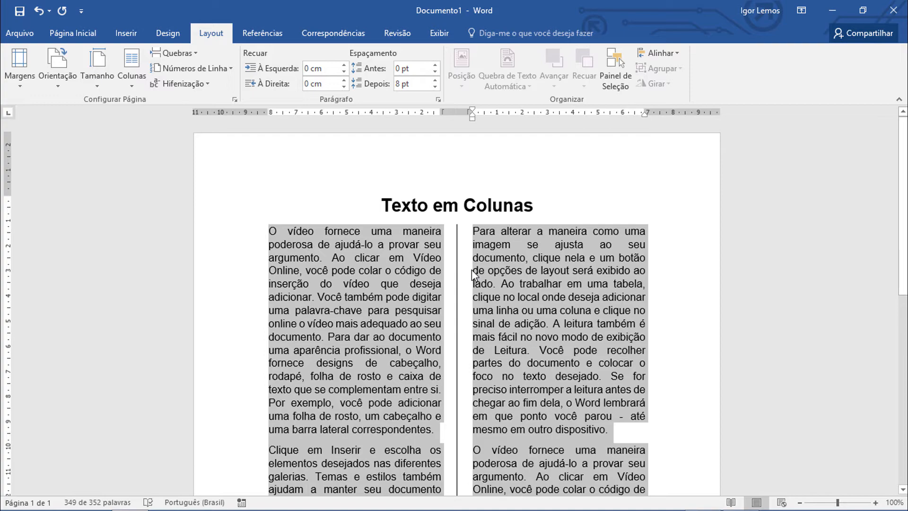
# In the detailed column settings, try equal column widths of 7,5 cm and 5,4 cm and vary the spacing.
pyautogui.click(128, 88)
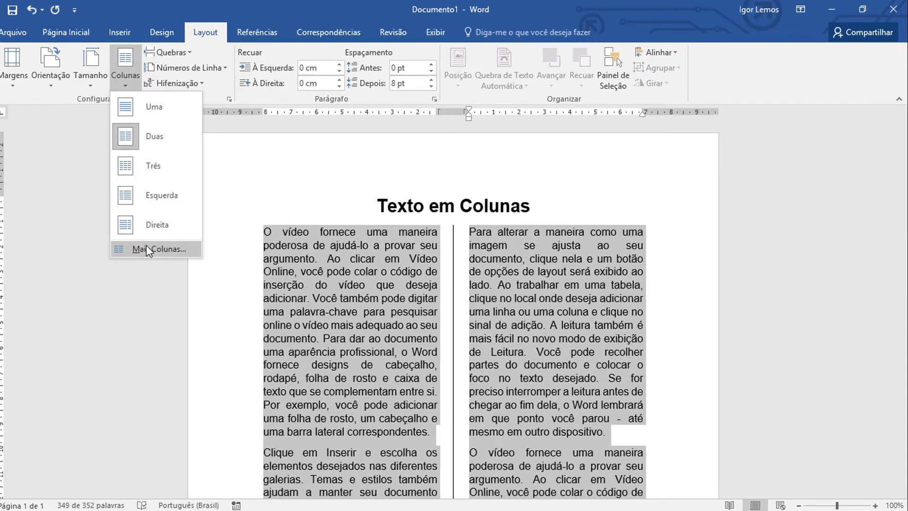
pyautogui.click(147, 249)
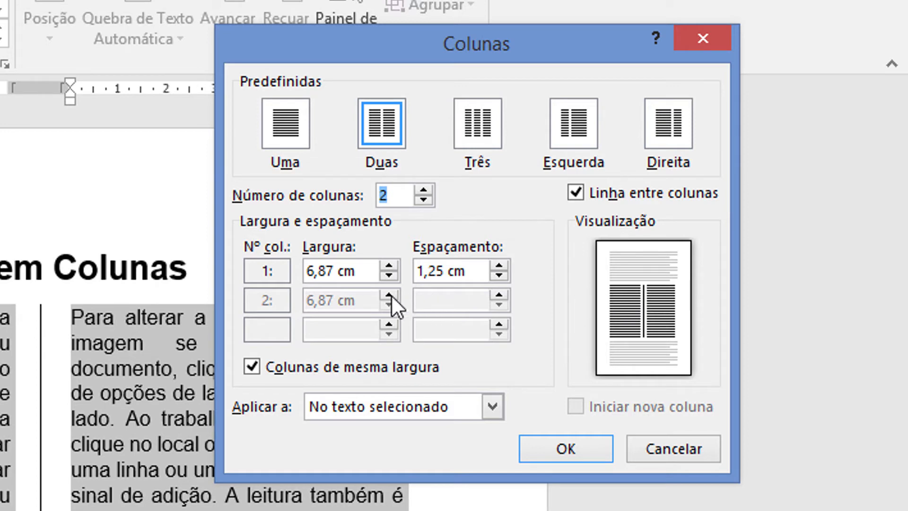
pyautogui.click(393, 266)
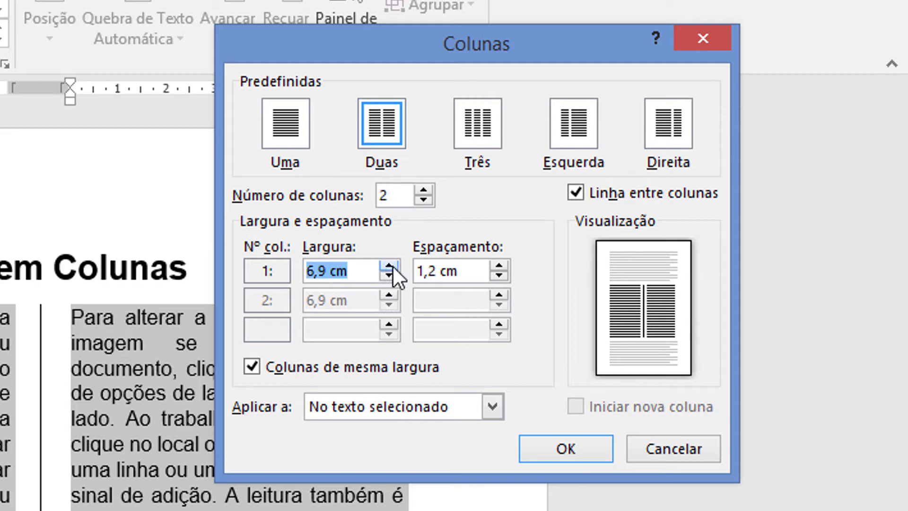
pyautogui.click(393, 267)
pyautogui.click(307, 271)
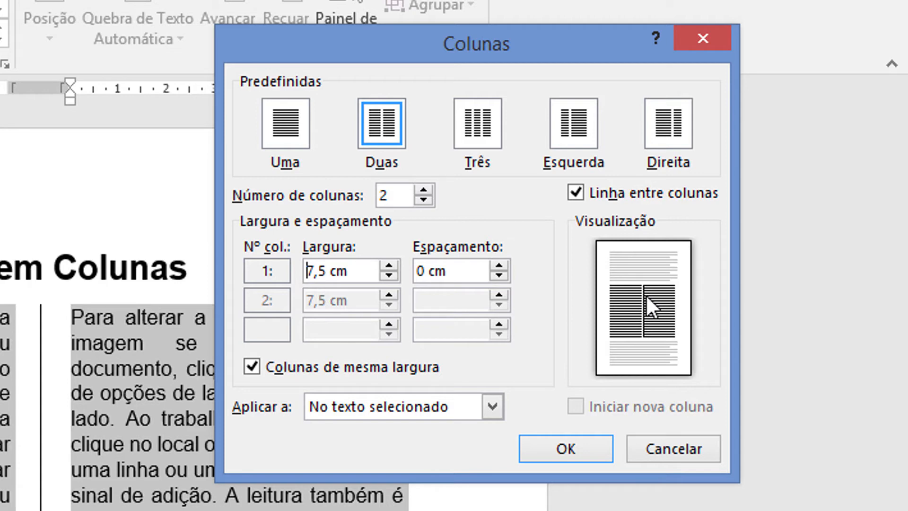
pyautogui.click(388, 275)
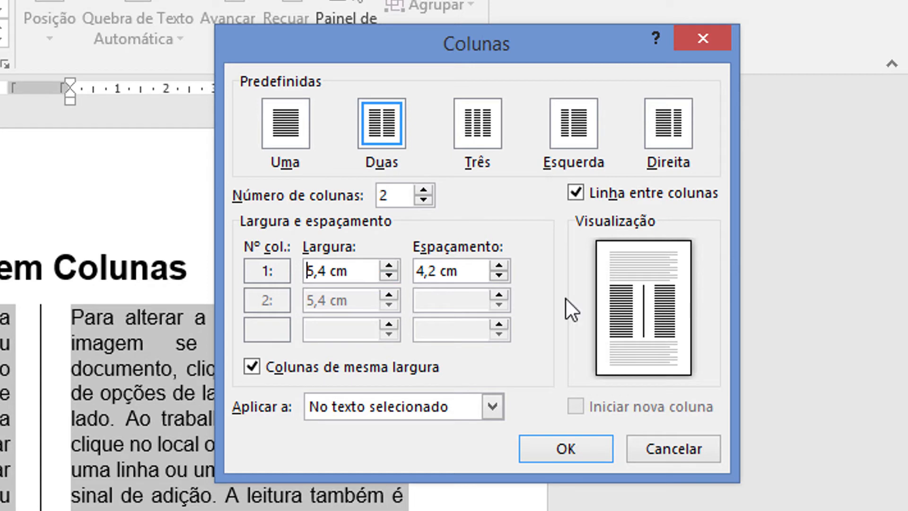
pyautogui.moveTo(500, 262); pyautogui.dragTo(498, 277)
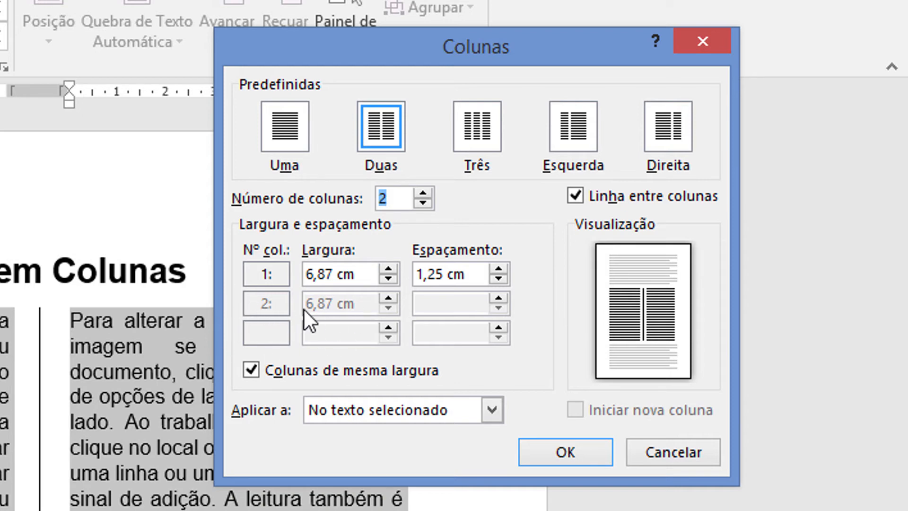
# Turn off equal column widths and try a first column width of 9,4 cm.
pyautogui.click(250, 369)
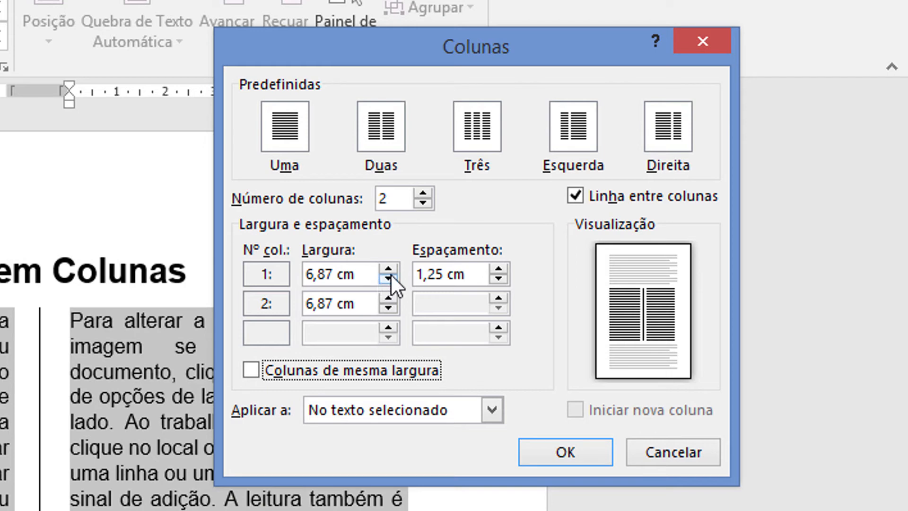
pyautogui.moveTo(396, 269); pyautogui.dragTo(395, 267)
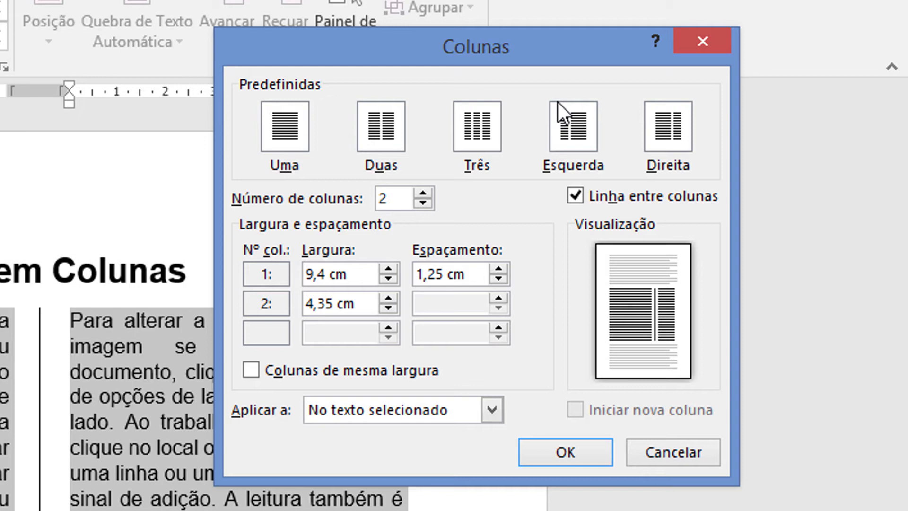
# Choose the Direita preset with application to the selected text, confirm the column settings, and deselect the text.
pyautogui.hotkey('alt', 'd')
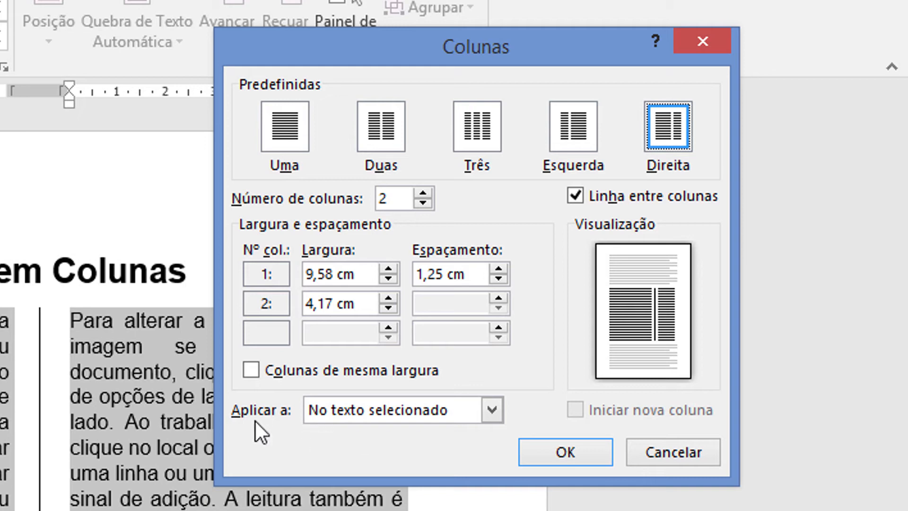
pyautogui.click(493, 410)
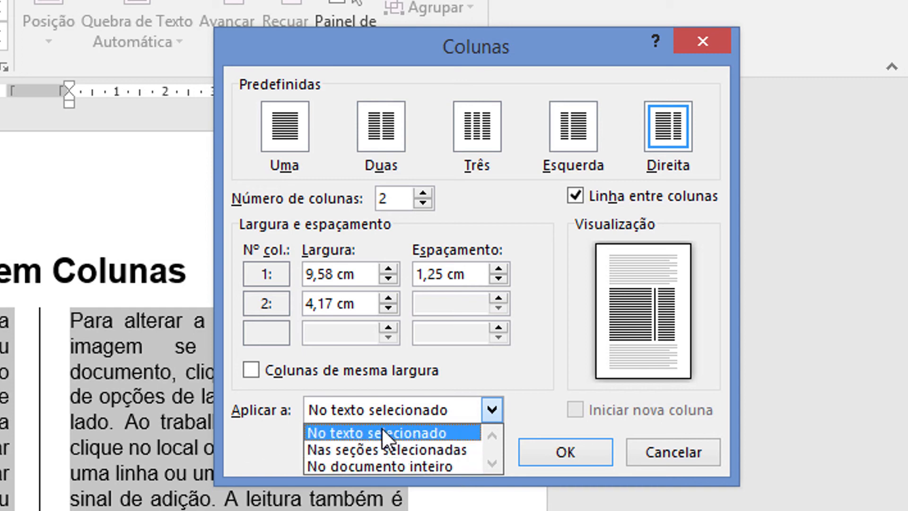
pyautogui.click(455, 430)
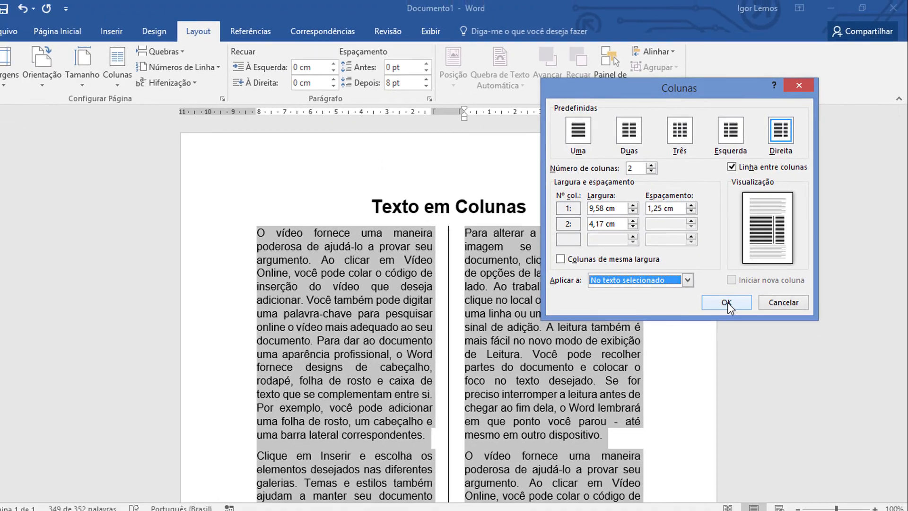
pyautogui.click(565, 452)
pyautogui.scroll(-6, 435, 254)
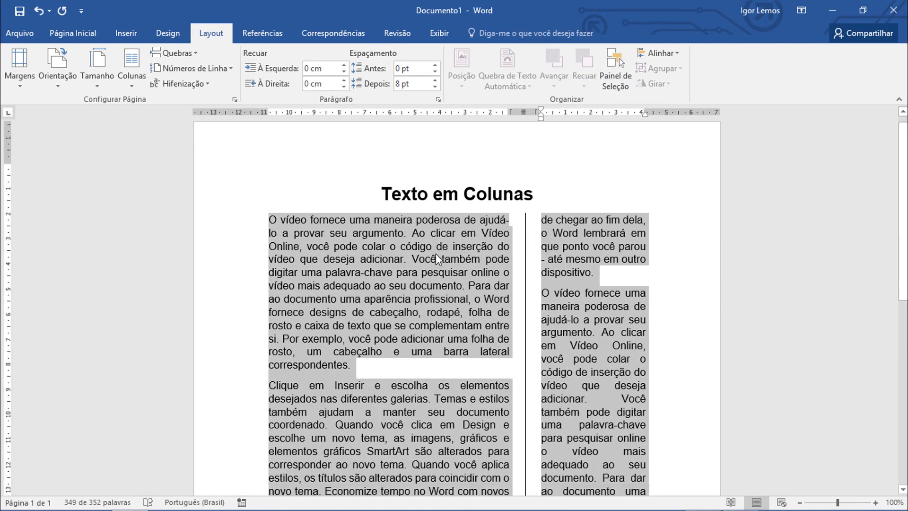
pyautogui.scroll(7, 435, 263)
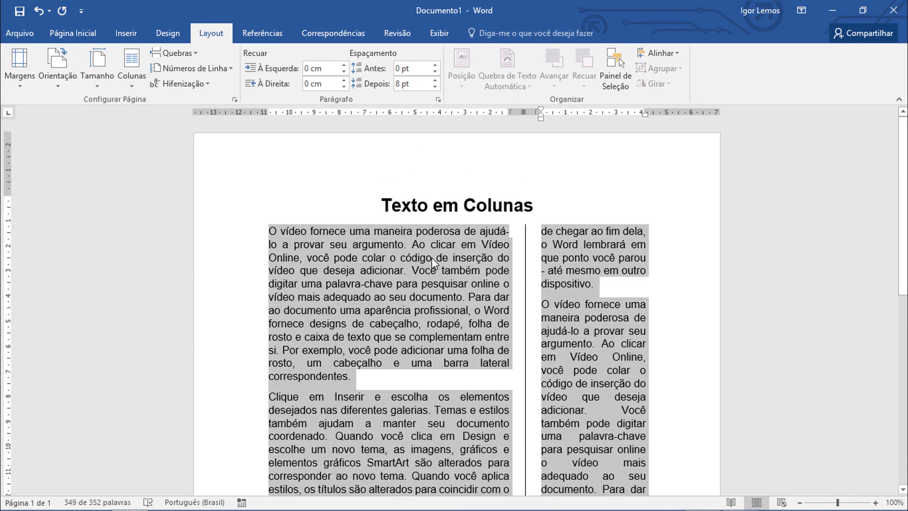
pyautogui.press('Left')
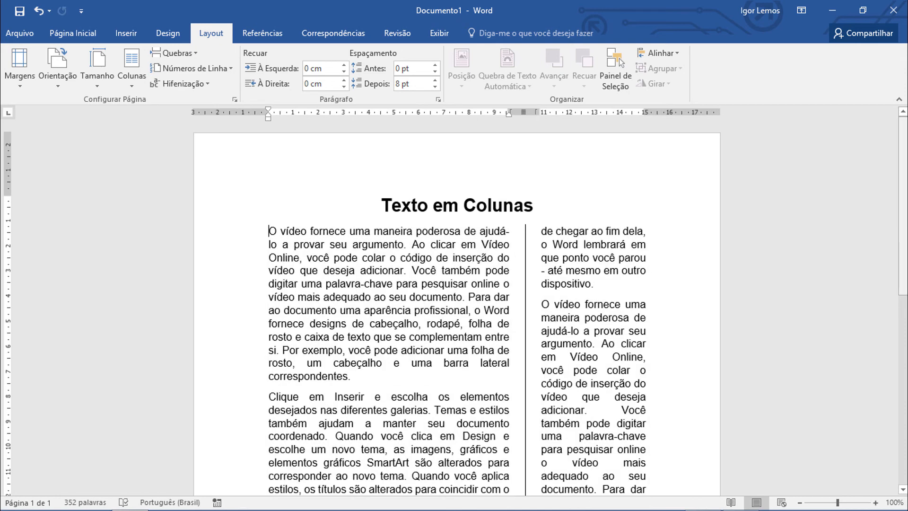